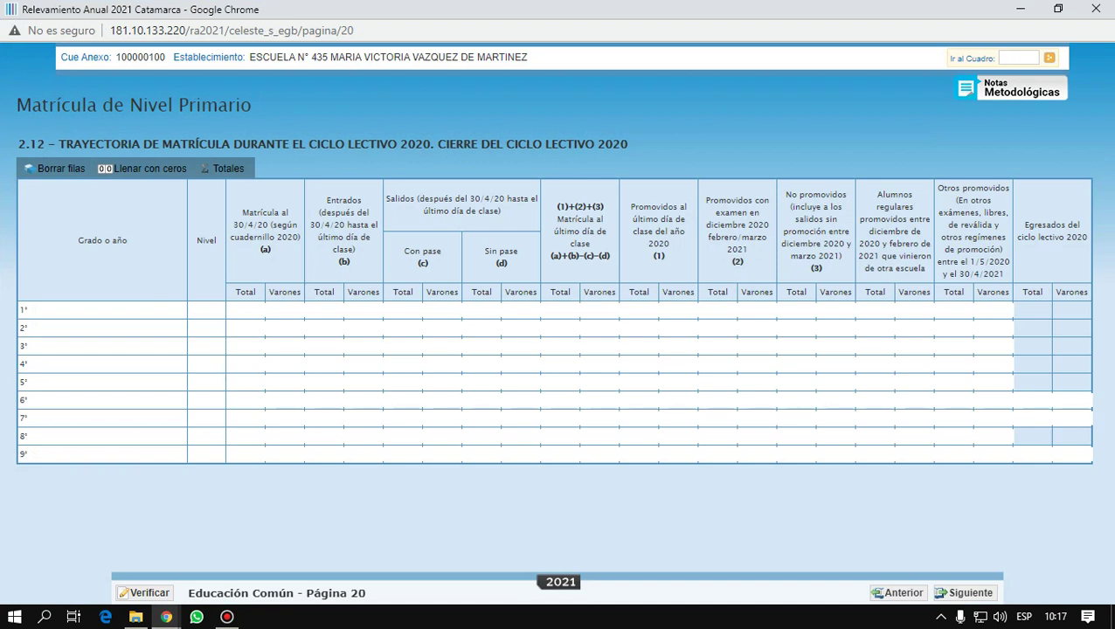
In row 1°, set Nivel to Q - Primaria de 6 años de duración and enter Matrícula al 30/4/20 as 12 total, 4 varones
left_click(206, 310)
key("Down")
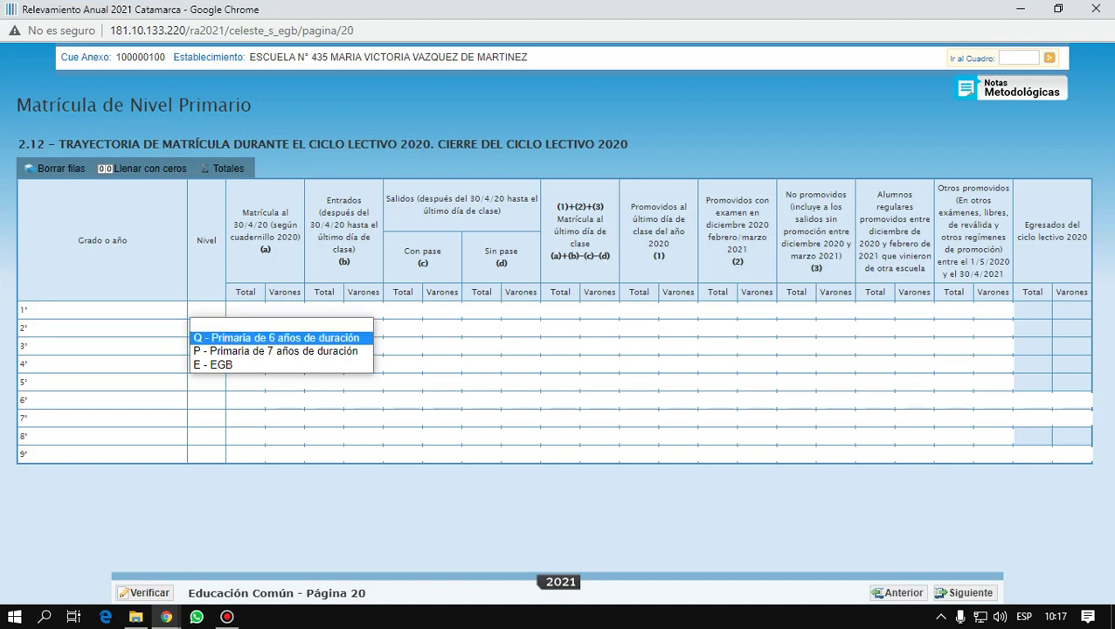
key("Return")
left_click(246, 310)
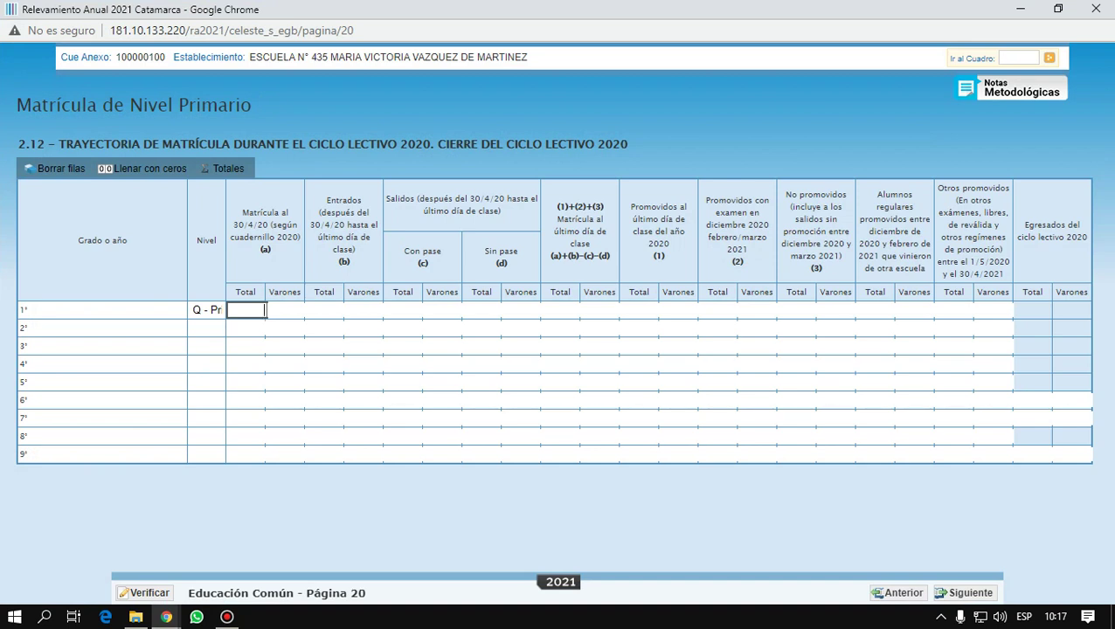
type("12")
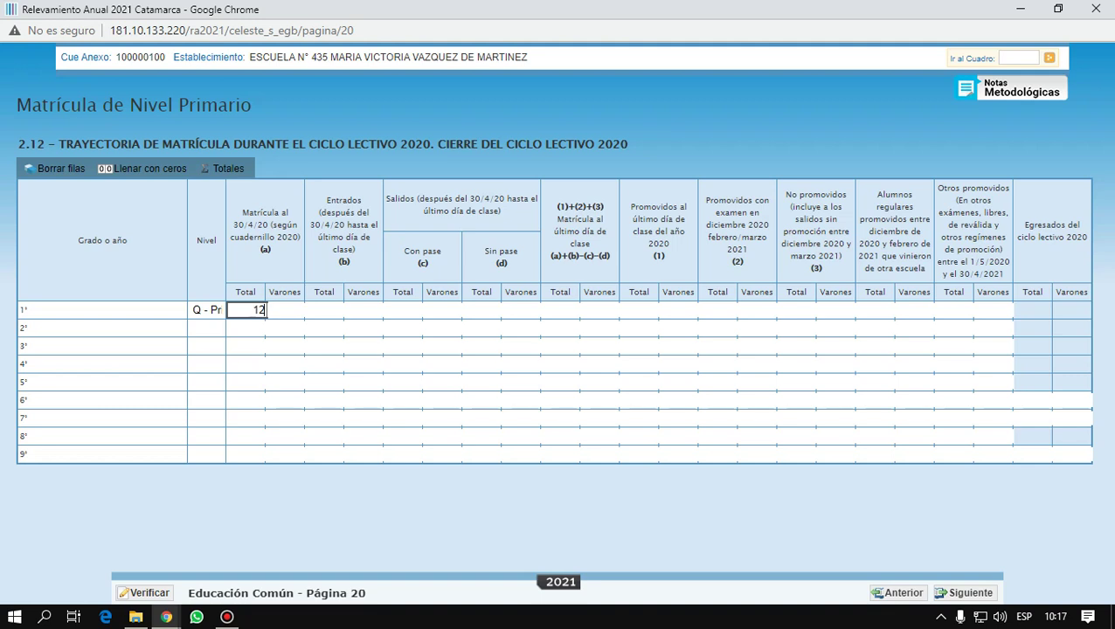
key("Tab")
type("4")
Enter 1 total and 1 varón under Entrados (b) for grade 1°
left_click(325, 310)
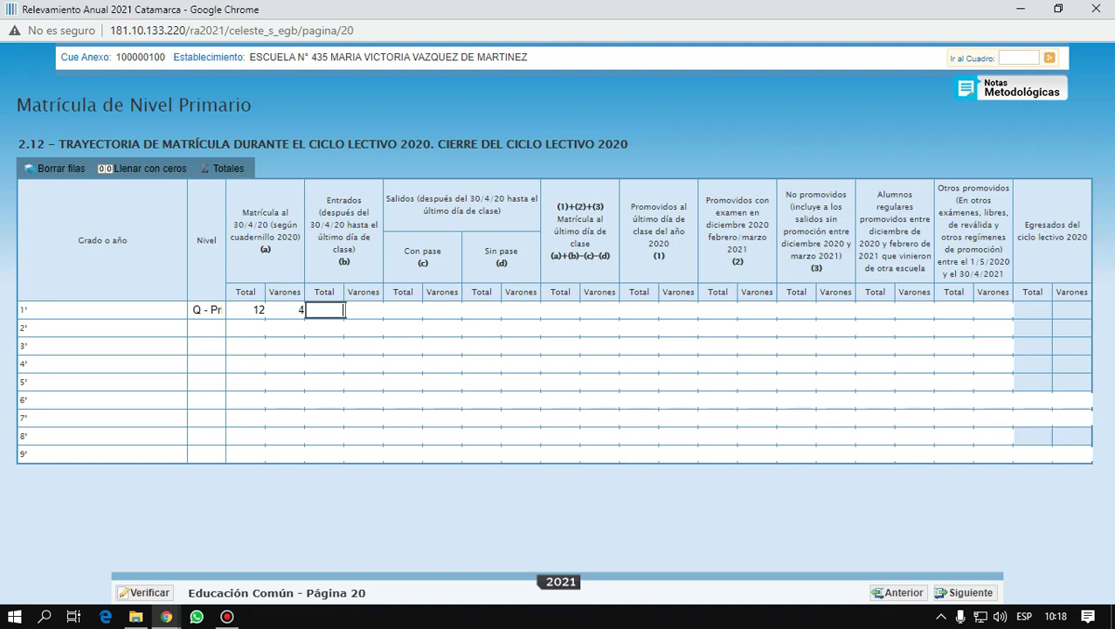
type("1")
left_click(363, 309)
type("1")
Leave Salidos con pase (c) blank for grade 1° and enter 2 total and 1 varón under Sin pase (d)
left_click(403, 309)
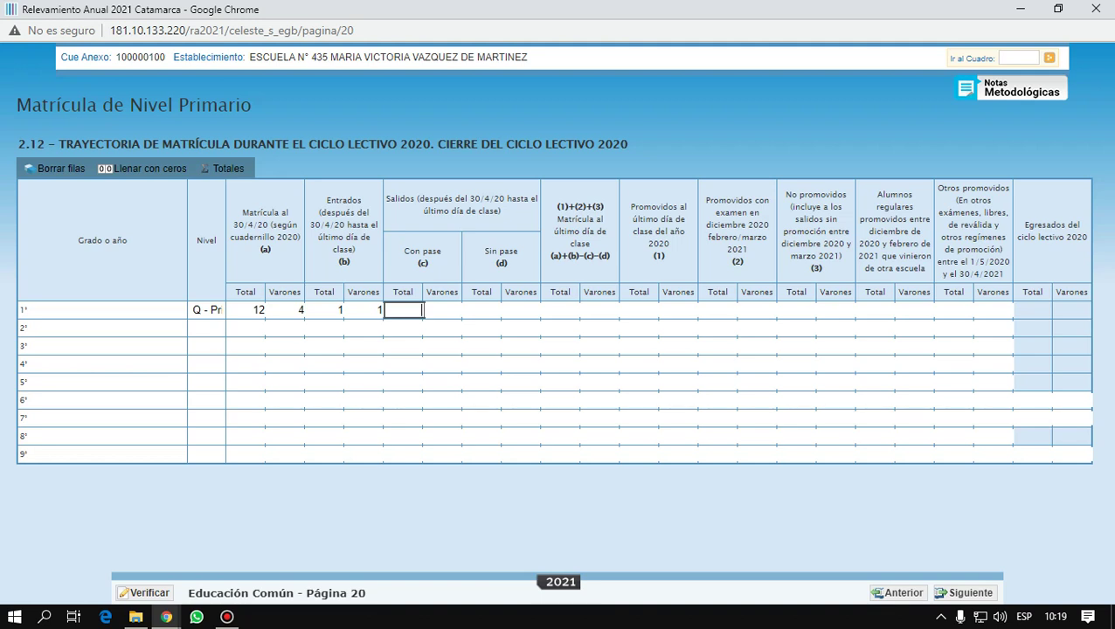
left_click(443, 309)
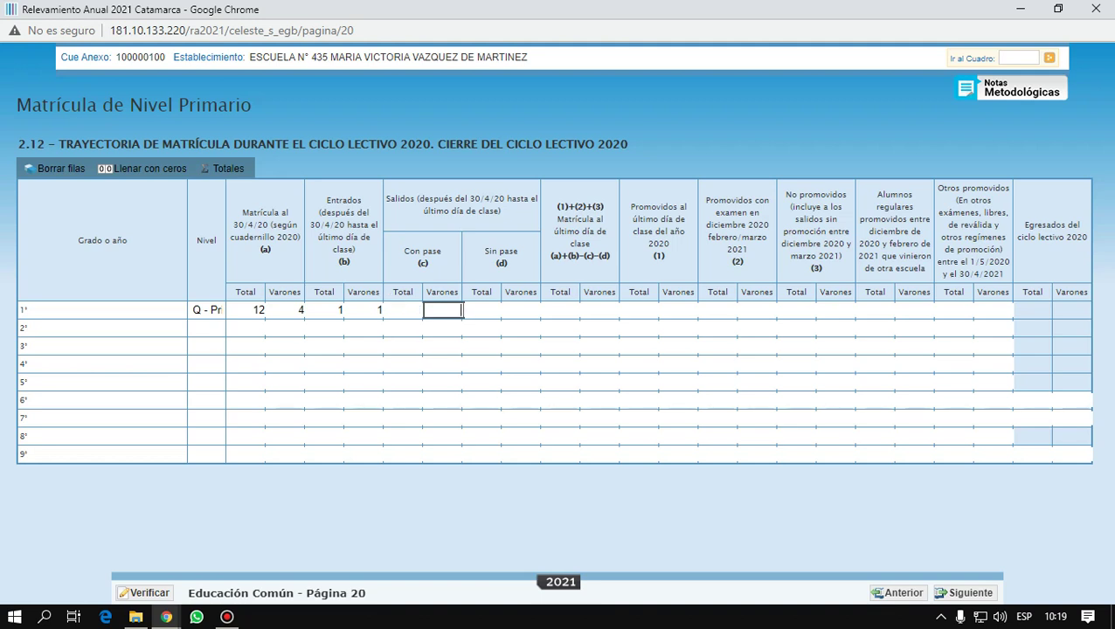
left_click(483, 309)
type("2")
key("Tab")
type("1")
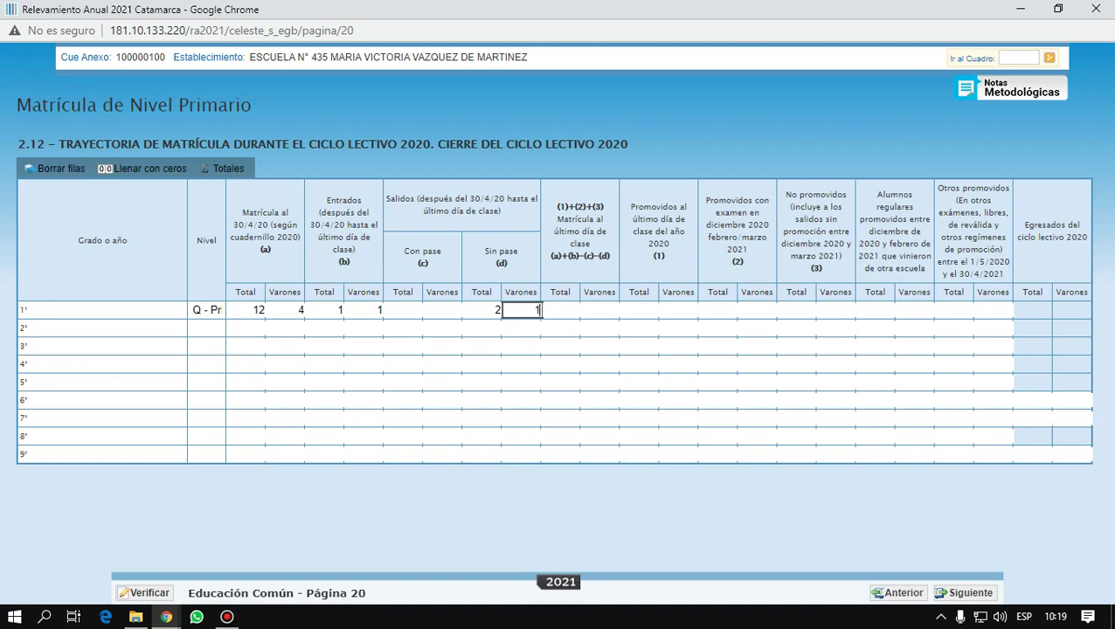
Apply the (a)+(b)-(c)-(d) formula to grade 1° and enter Matrícula al último día de clase as 11 total and 4 varones
key("Tab")
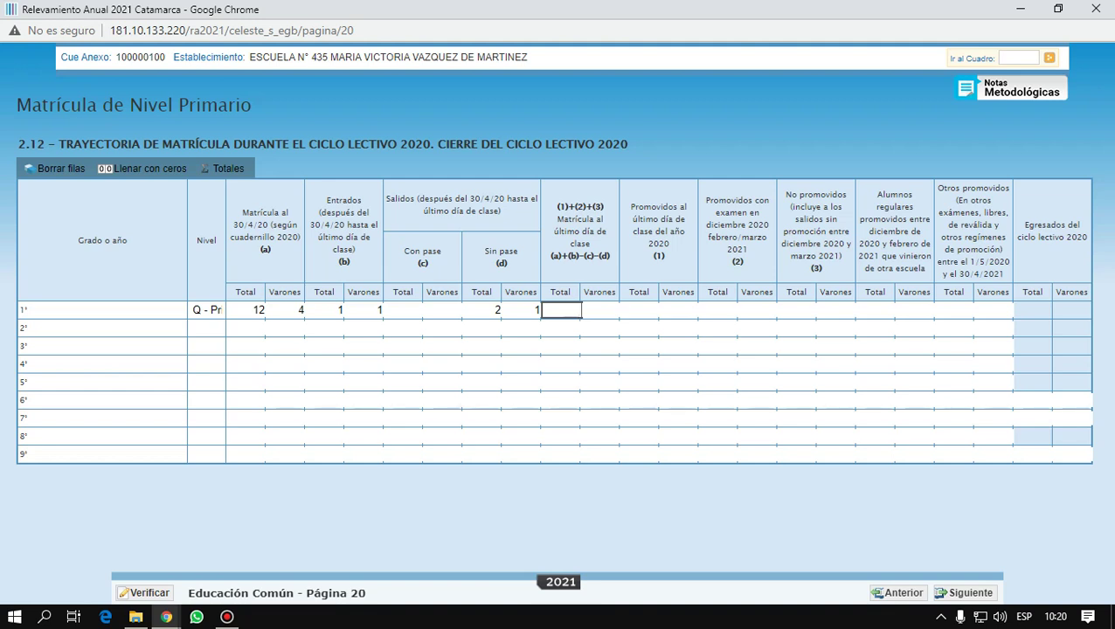
left_click_drag(549, 255, 609, 255)
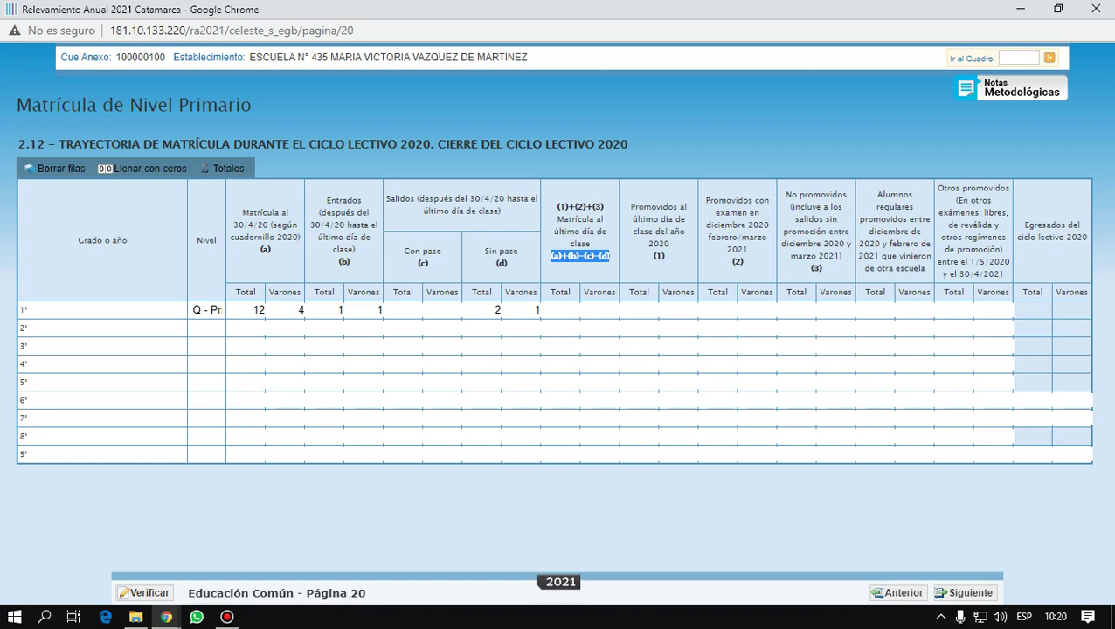
left_click(578, 309)
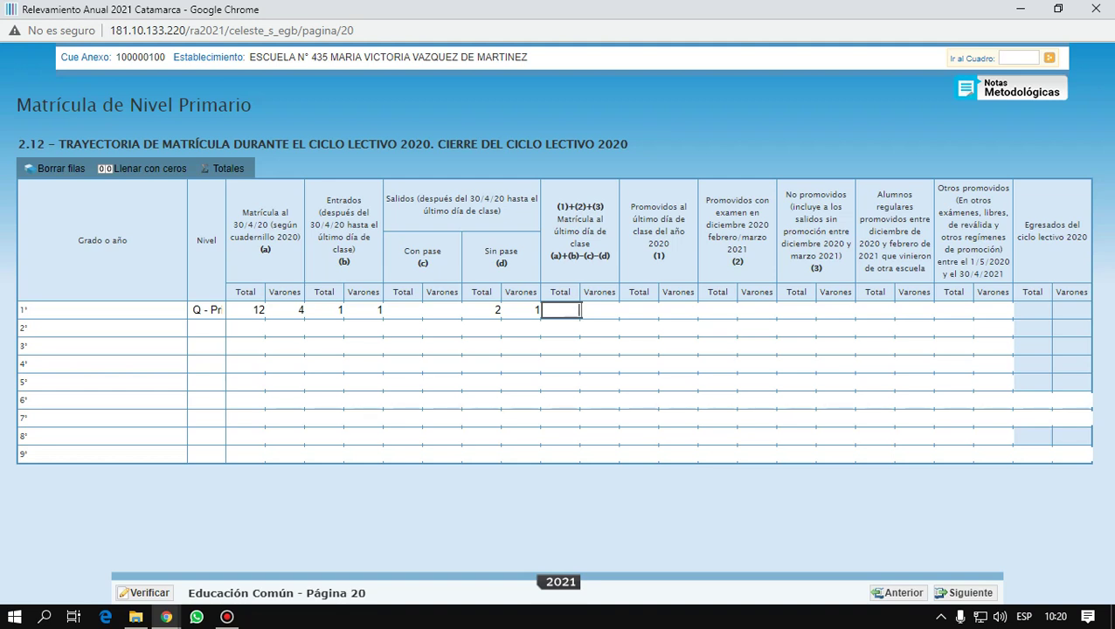
type("11")
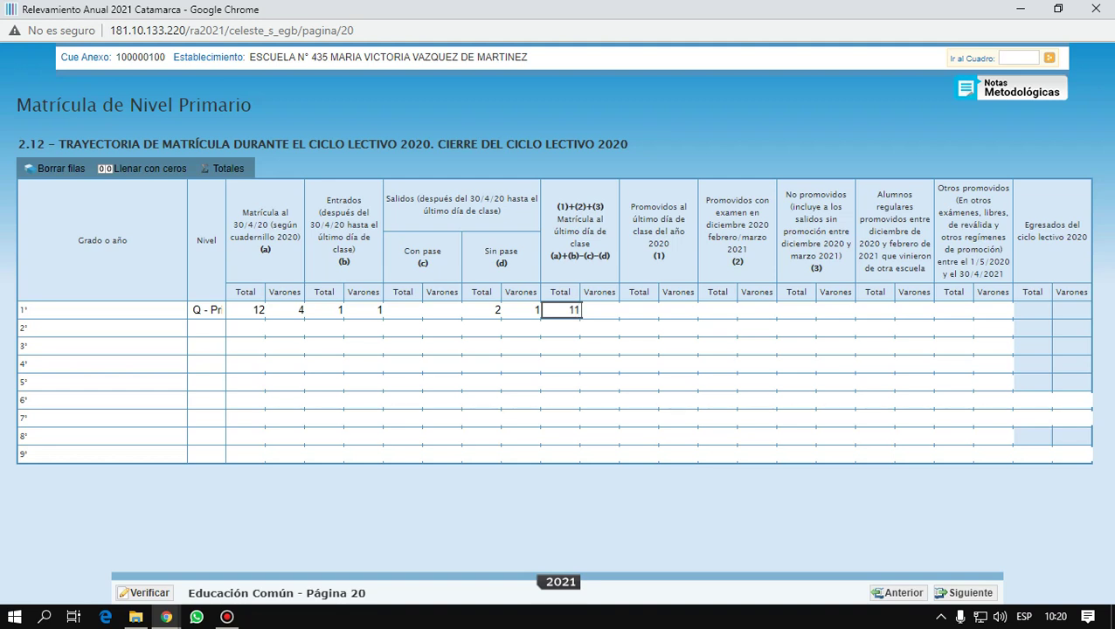
left_click(297, 310)
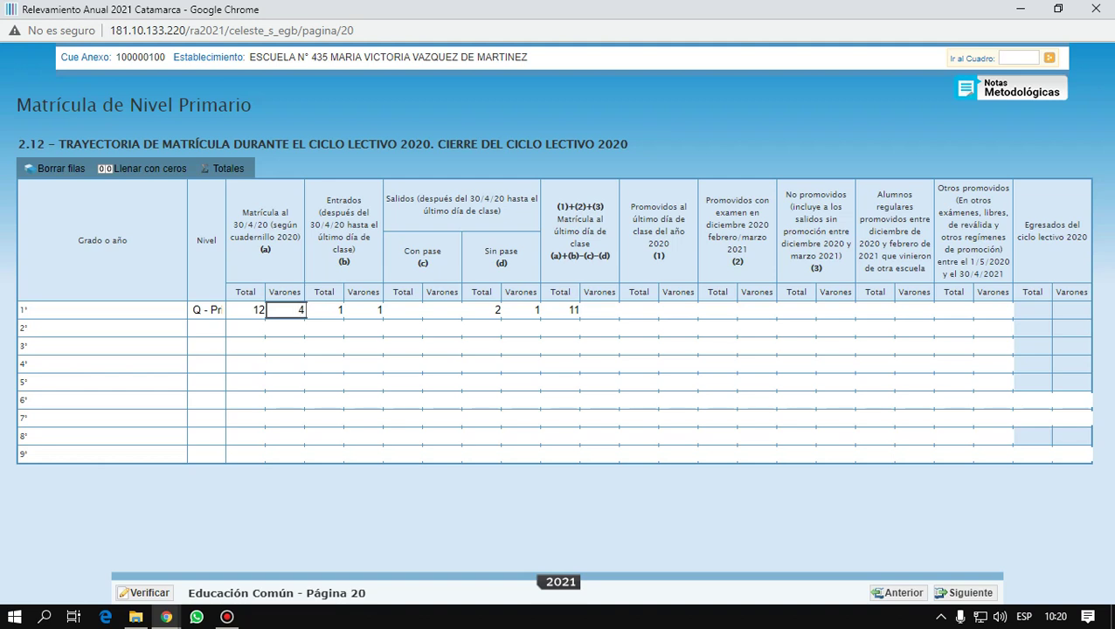
left_click(363, 309)
left_click(535, 310)
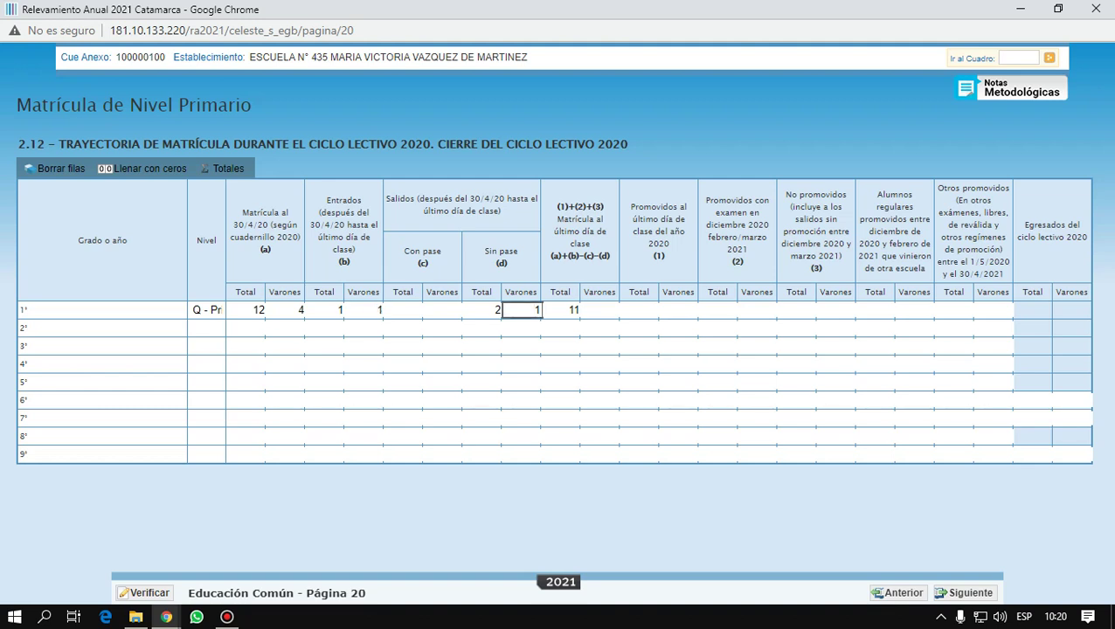
left_click(600, 310)
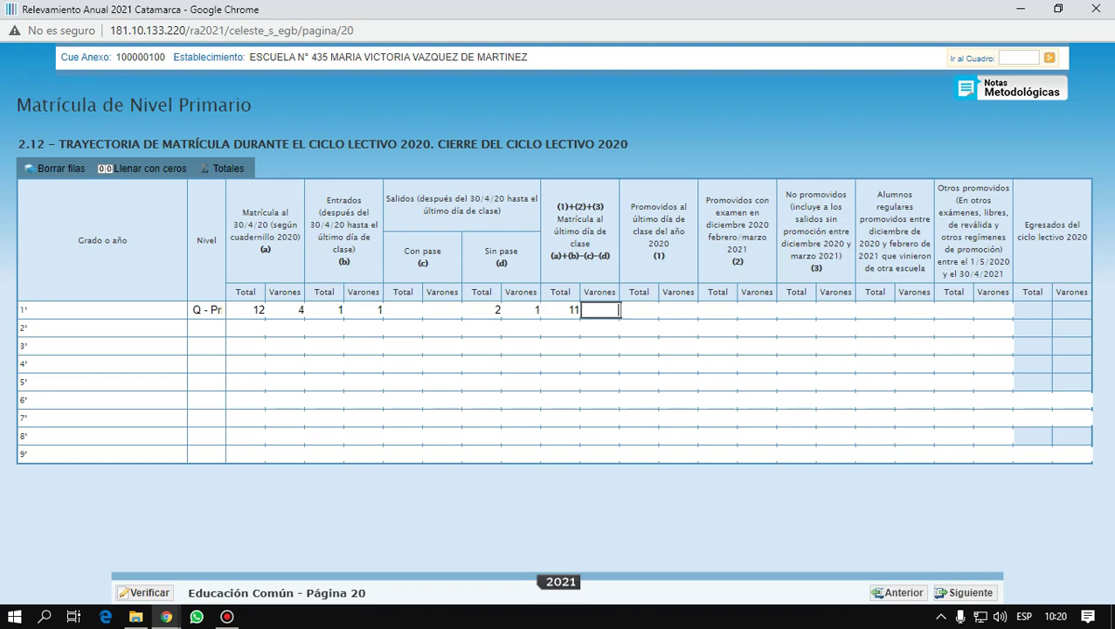
type("4")
Enter 8 total and 2 varones under Promovidos al último día de clase del año 2020 (1) for grade 1°
left_click(640, 309)
left_click(717, 310)
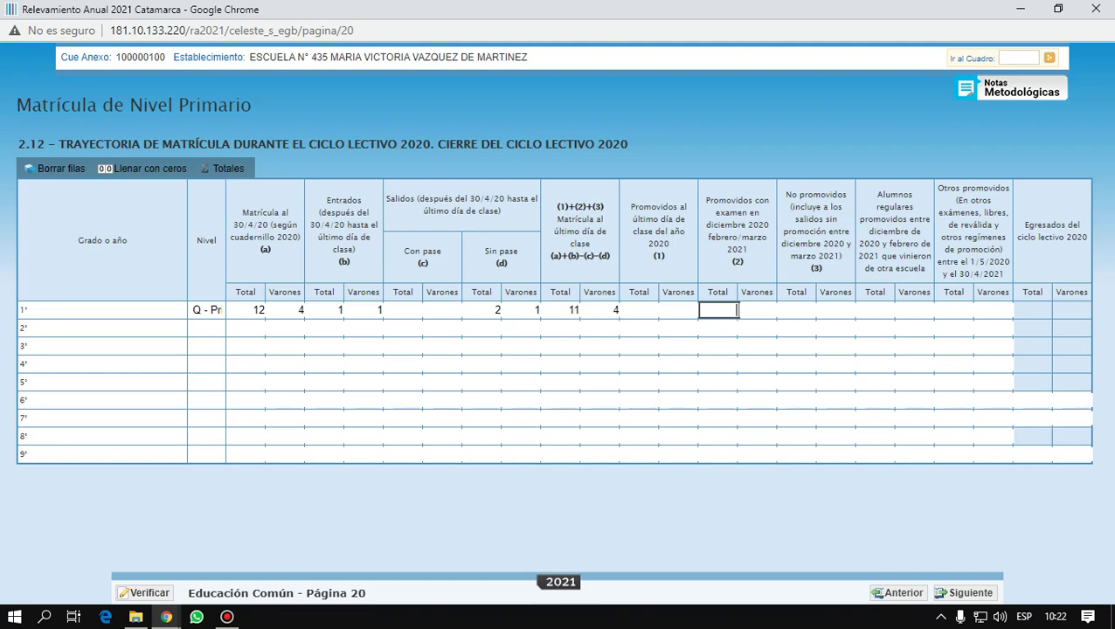
left_click(796, 311)
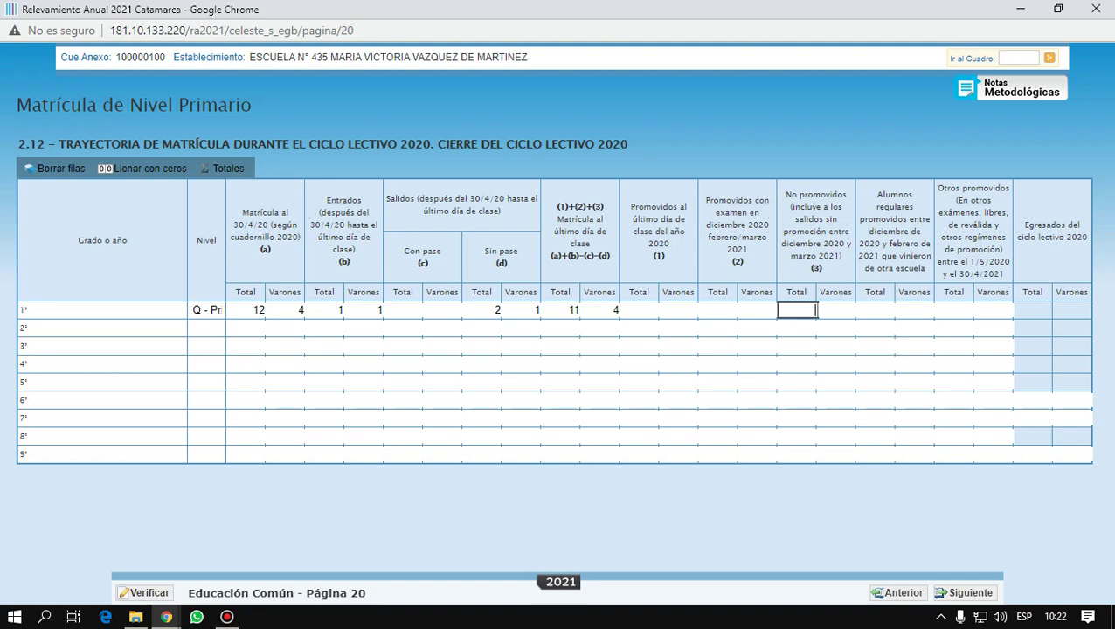
left_click(640, 309)
type("8")
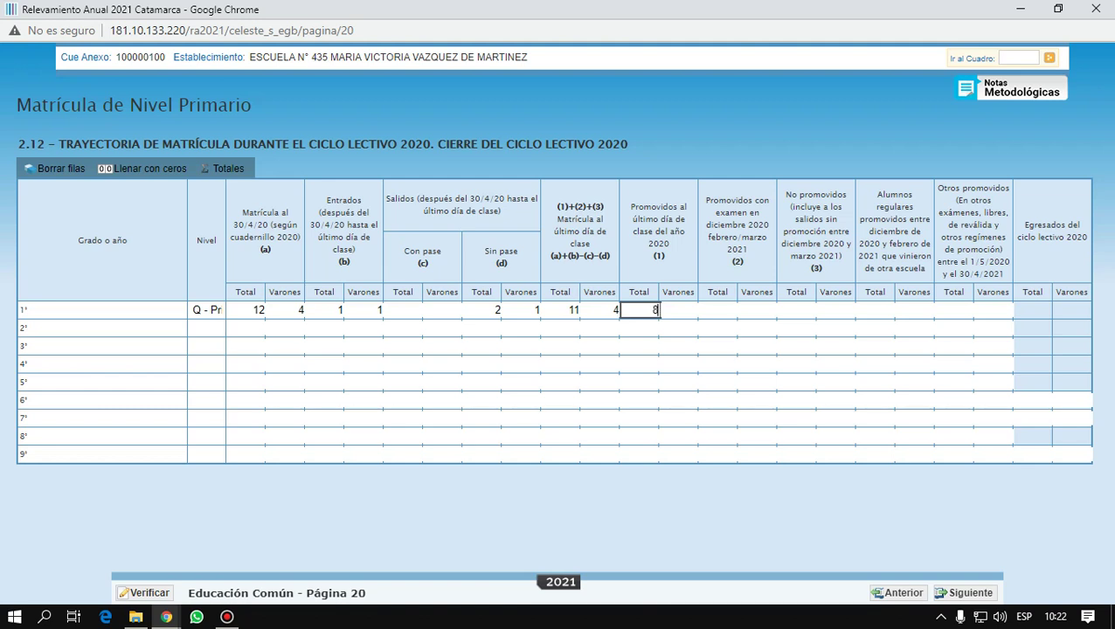
key("Tab")
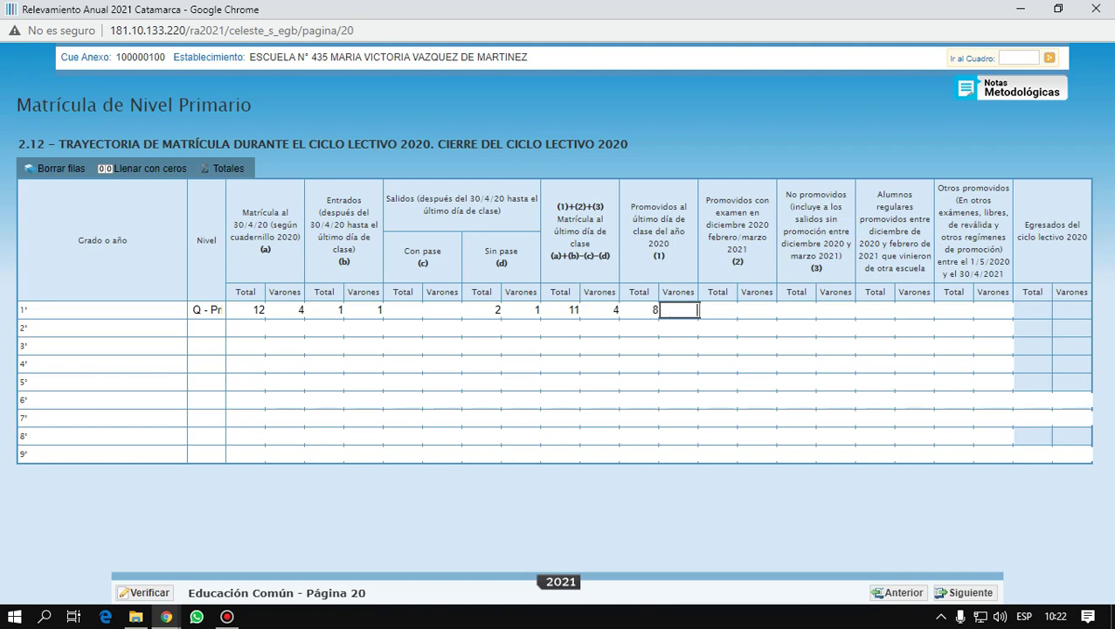
type("2")
Enter 3 total and 1 varón under Promovidos con examen (2) for grade 1°
key("Tab")
type("3")
key("Tab")
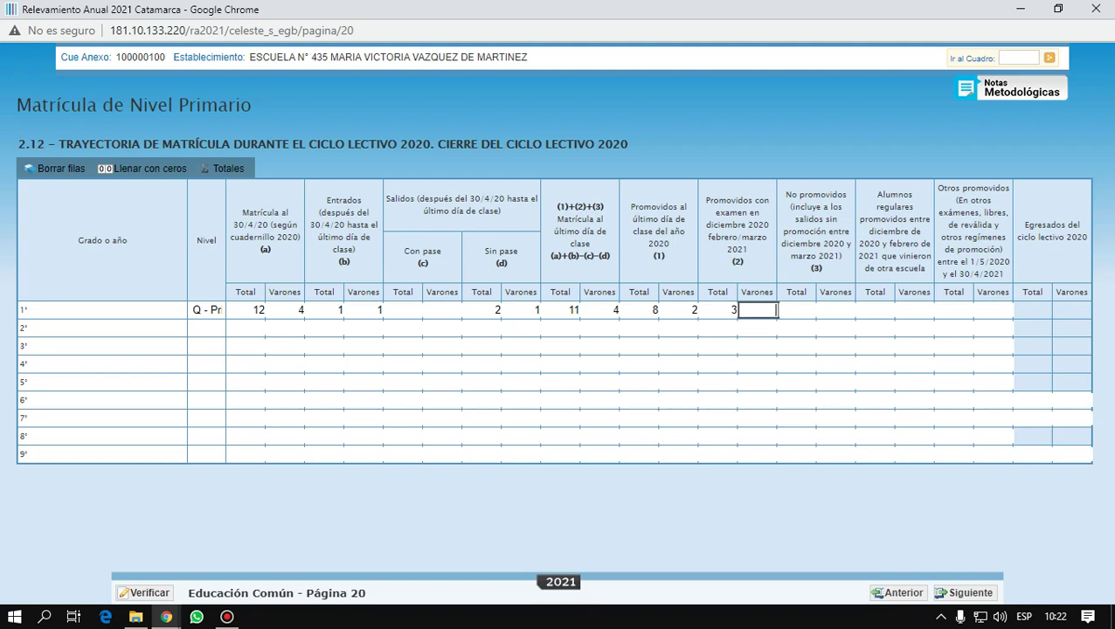
type("1")
Verify the table and fill the remaining blank cells of row 1° with zeros
left_click(560, 309)
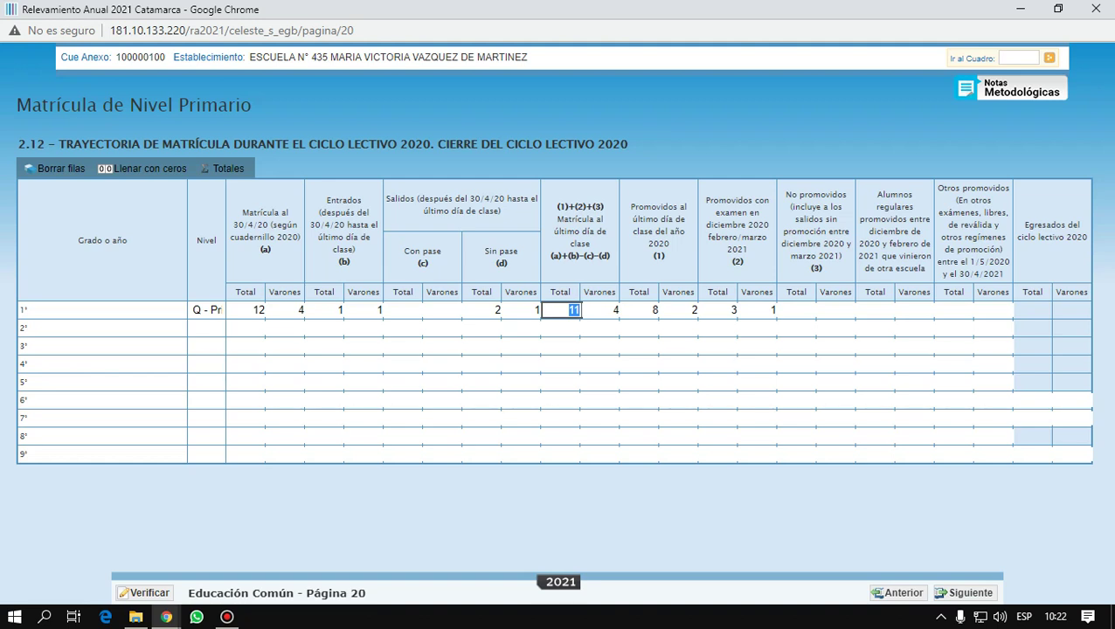
left_click(611, 310)
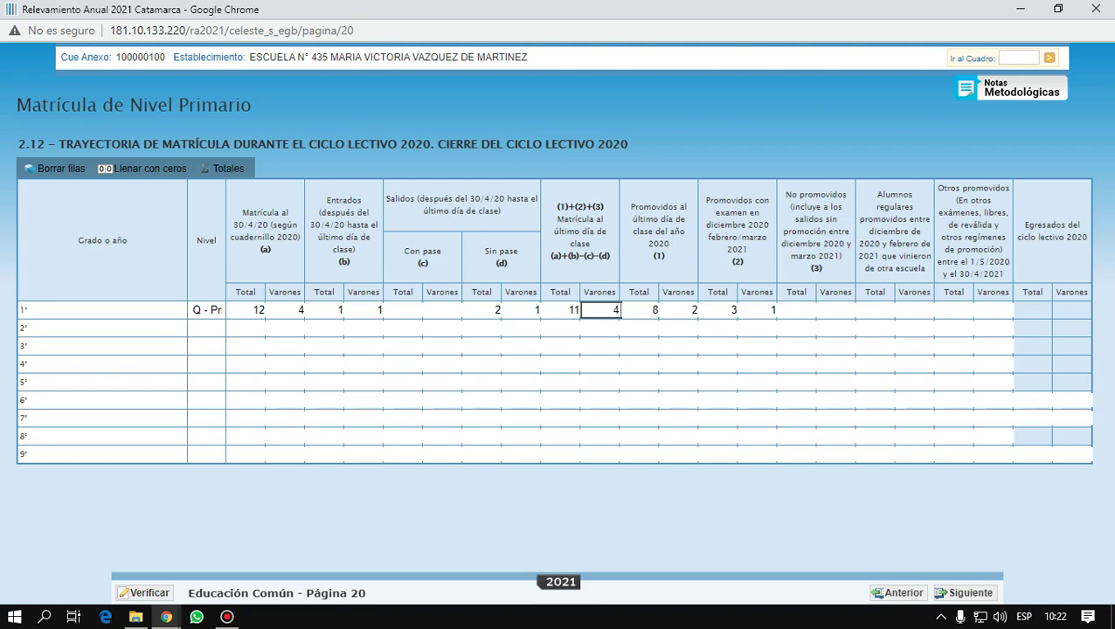
left_click_drag(877, 194, 926, 268)
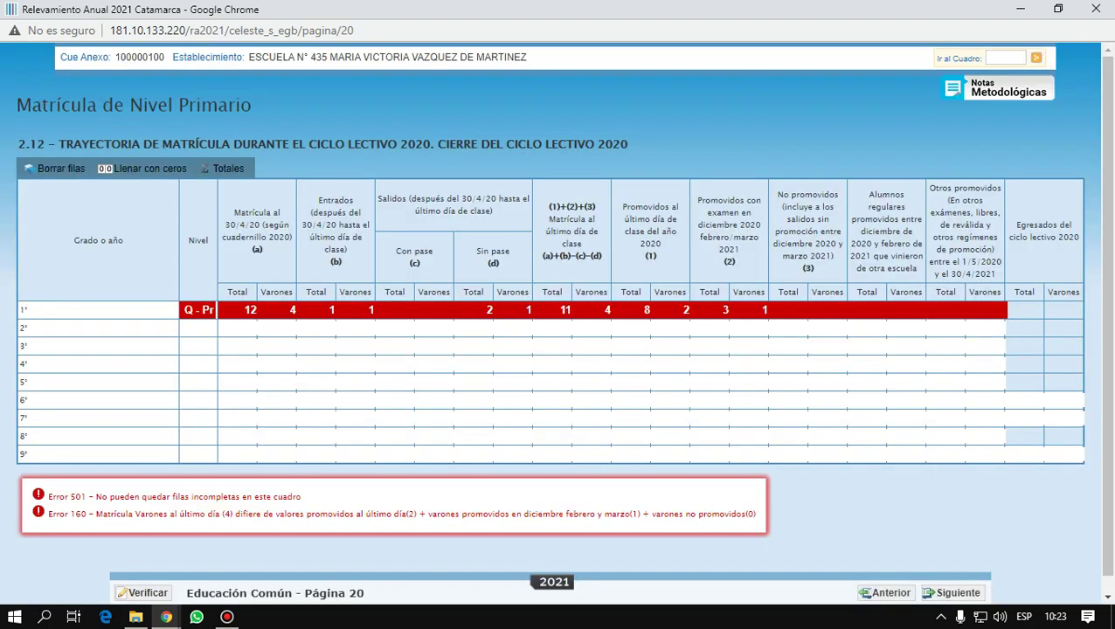
left_click(143, 168)
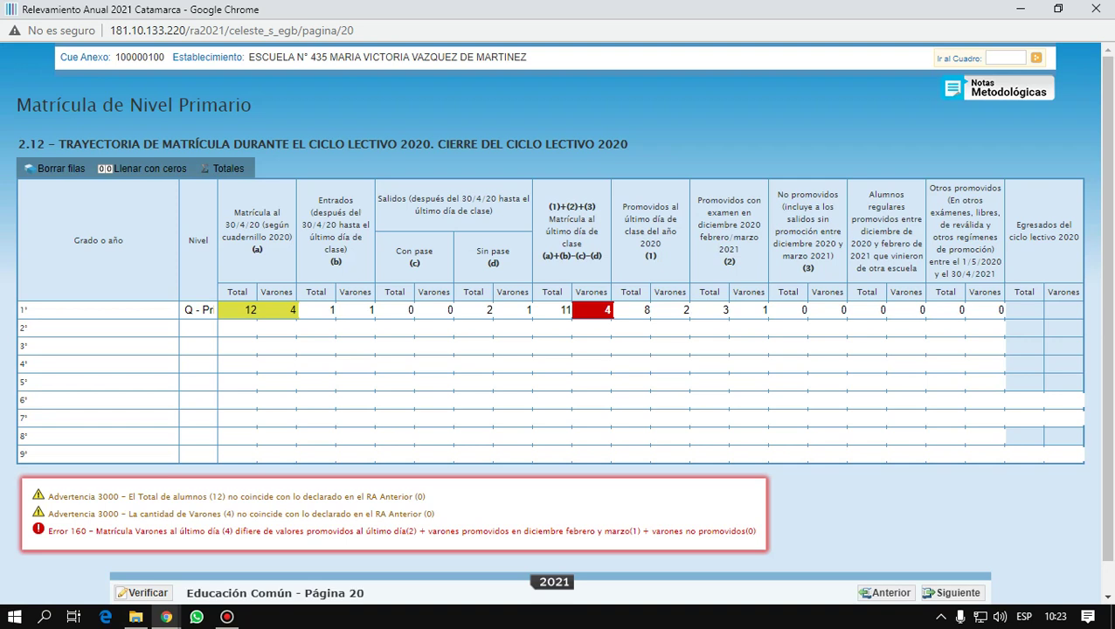
Set the varones value under Promovidos con examen (2) for grade 1° to 2 and verify the table again
mouse_move(276, 311)
mouse_move(593, 311)
left_click(670, 309)
left_click(749, 310)
type("2")
key("Tab")
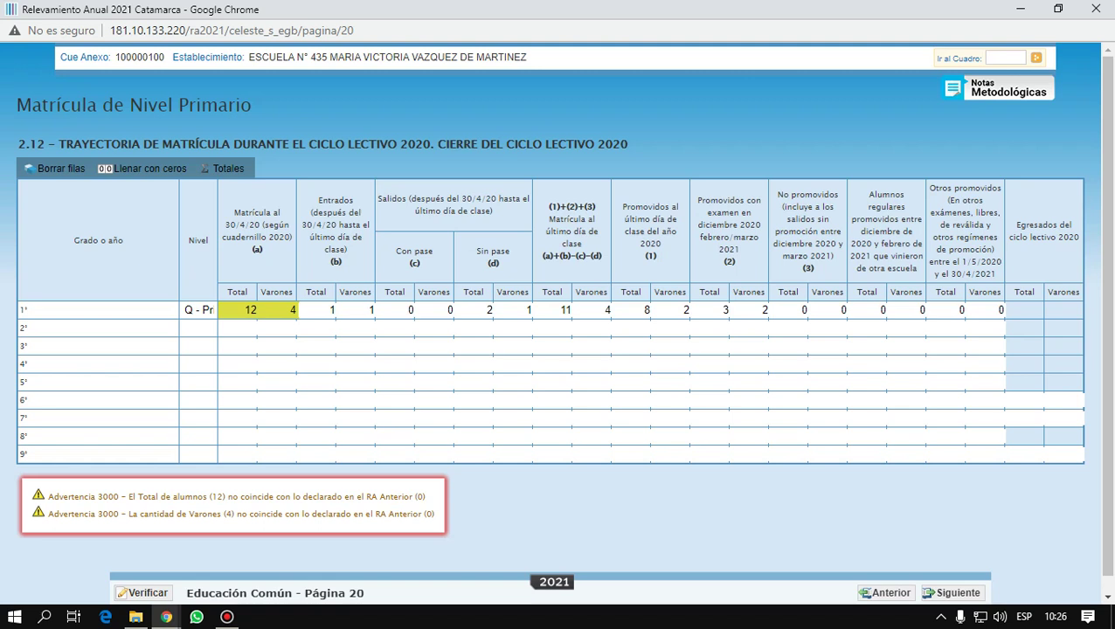
Examine the Total and Varones cells under Egresados del ciclo lectivo 2020 for grade 6°
left_click(1025, 399)
left_click(1065, 399)
left_click(1025, 400)
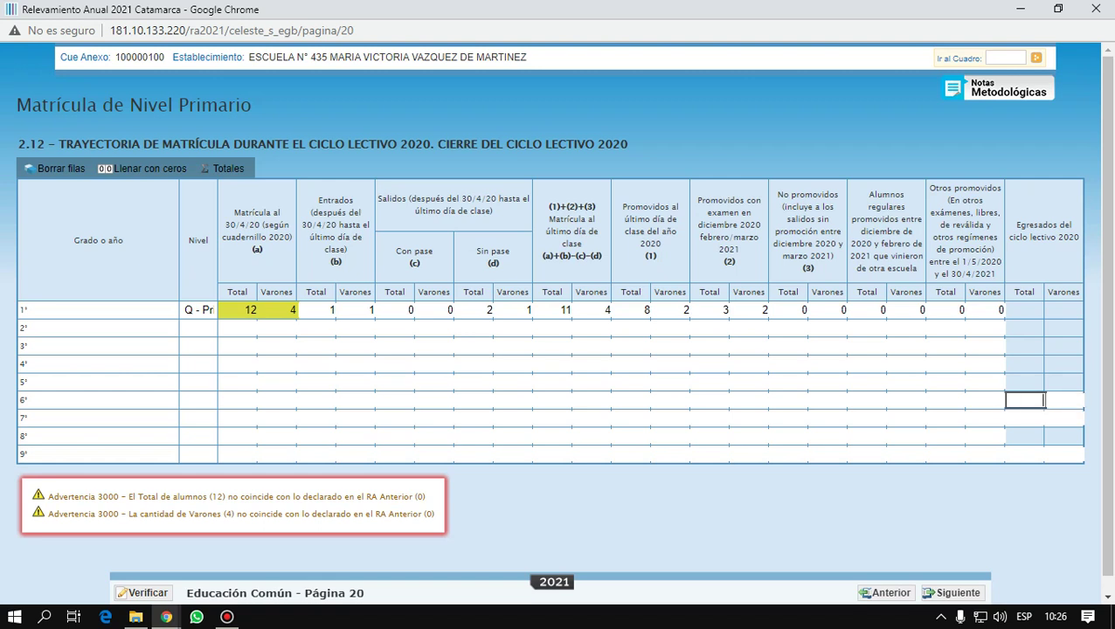